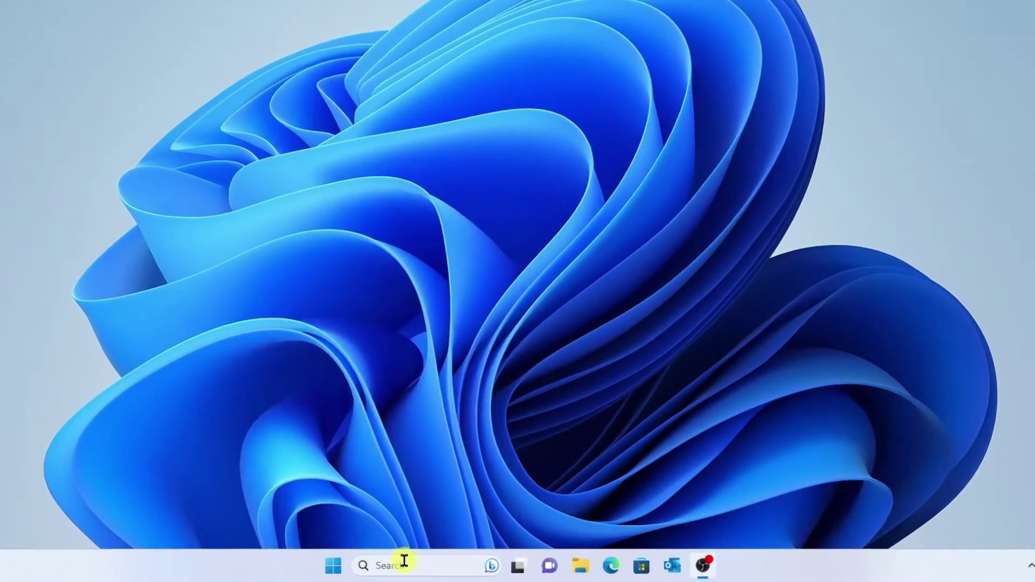
- Launch Windows Security from the taskbar search results
click(403, 564)
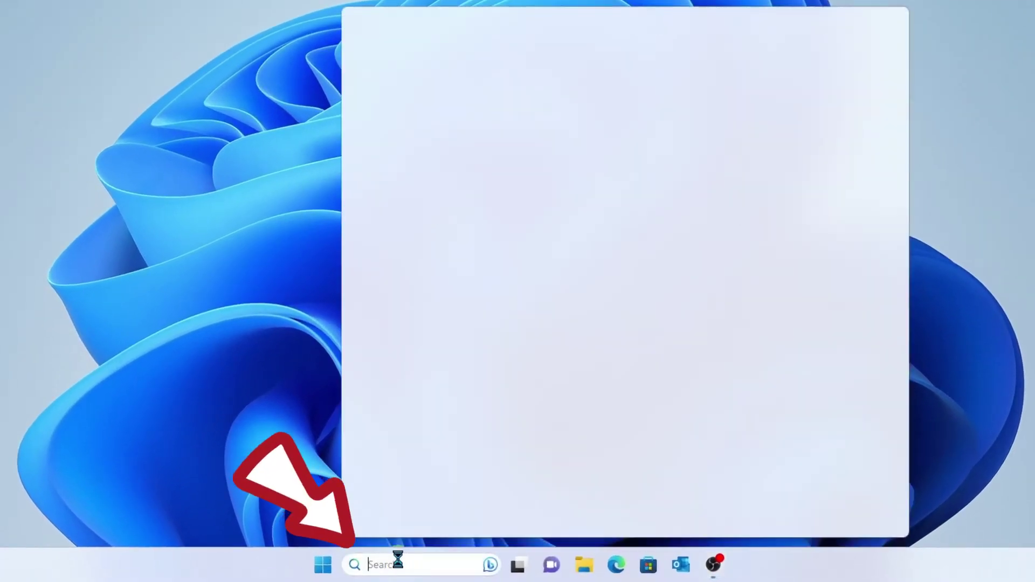
text(wind)
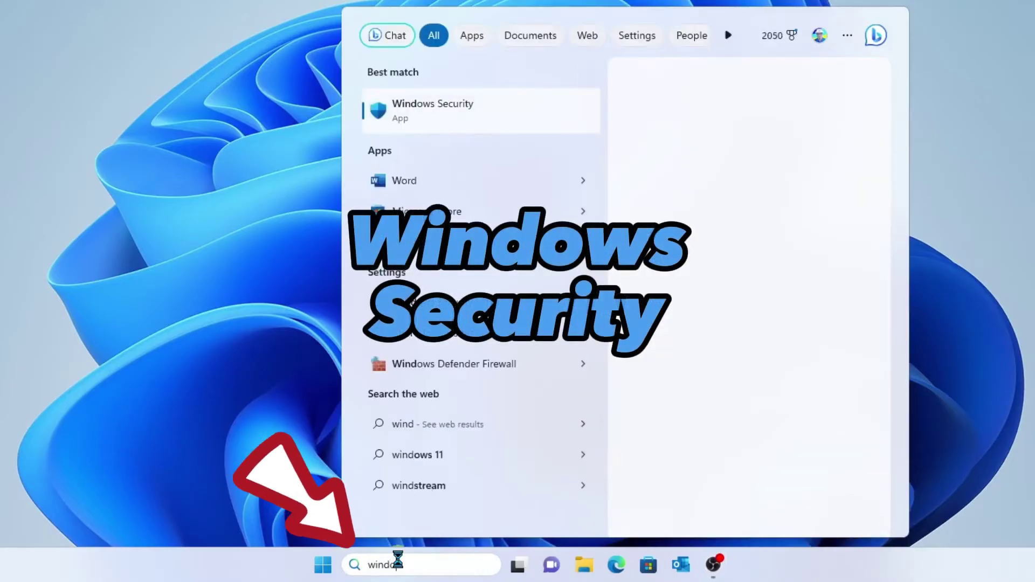
text(ows se)
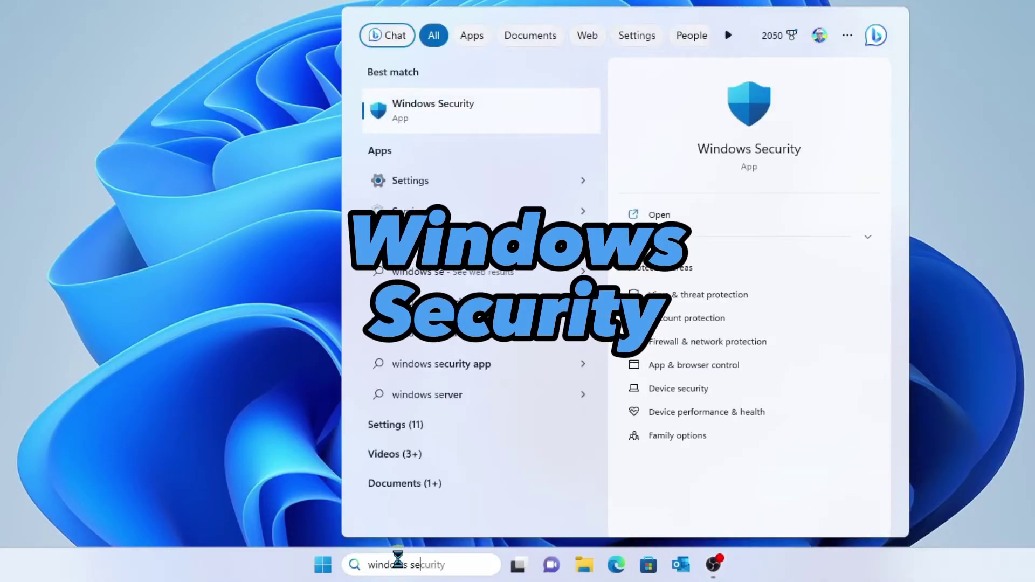
click(441, 109)
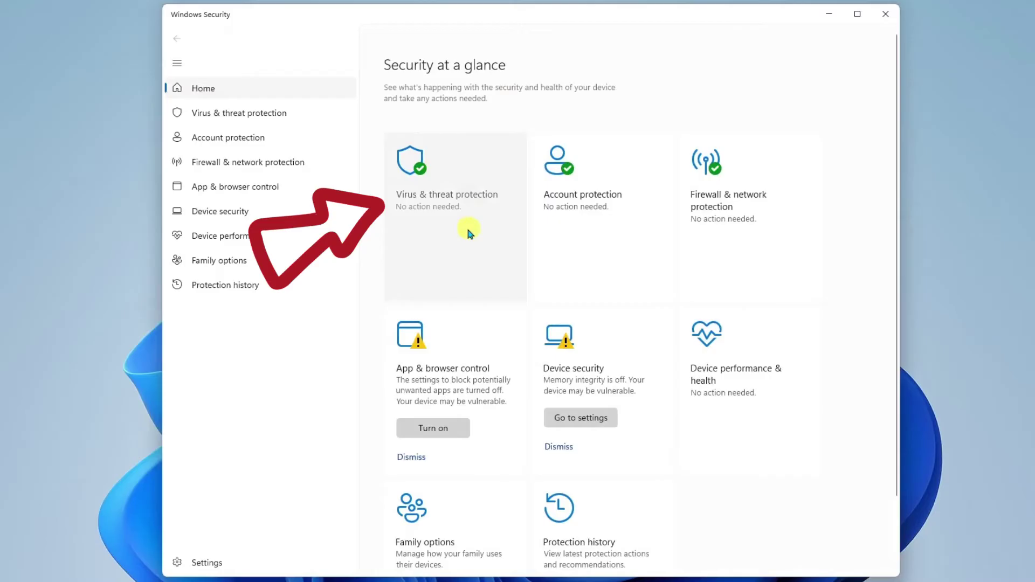
- Go to the Virus & threat protection page from the Home dashboard
click(438, 202)
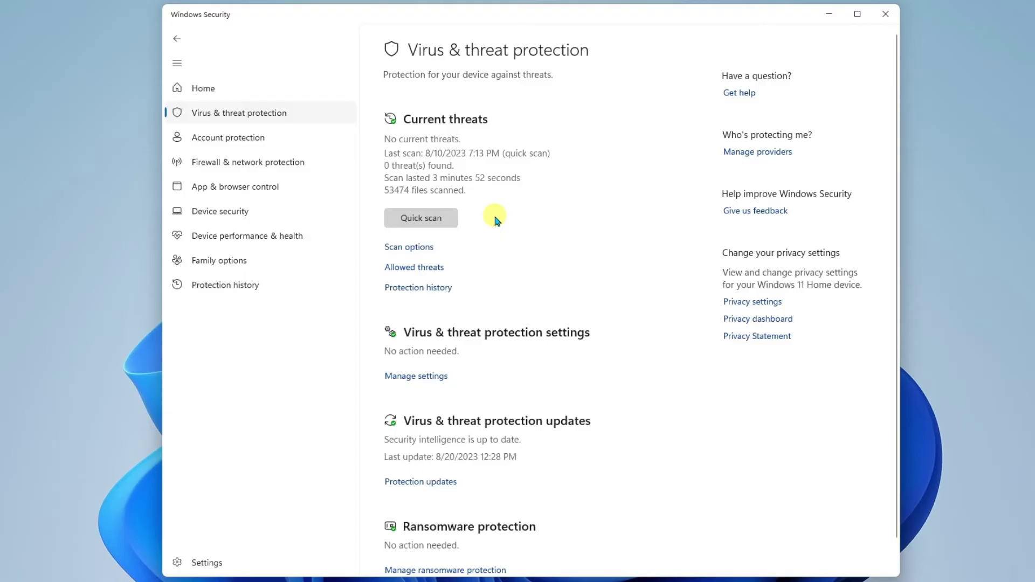
- Choose Full scan in Scan options and return to the Virus & threat protection overview
click(417, 247)
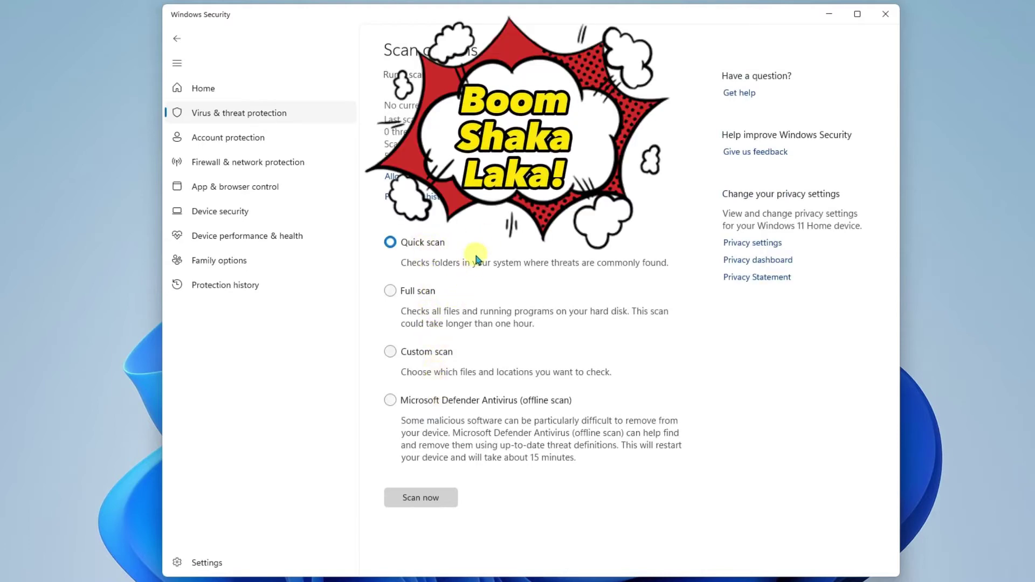
click(390, 291)
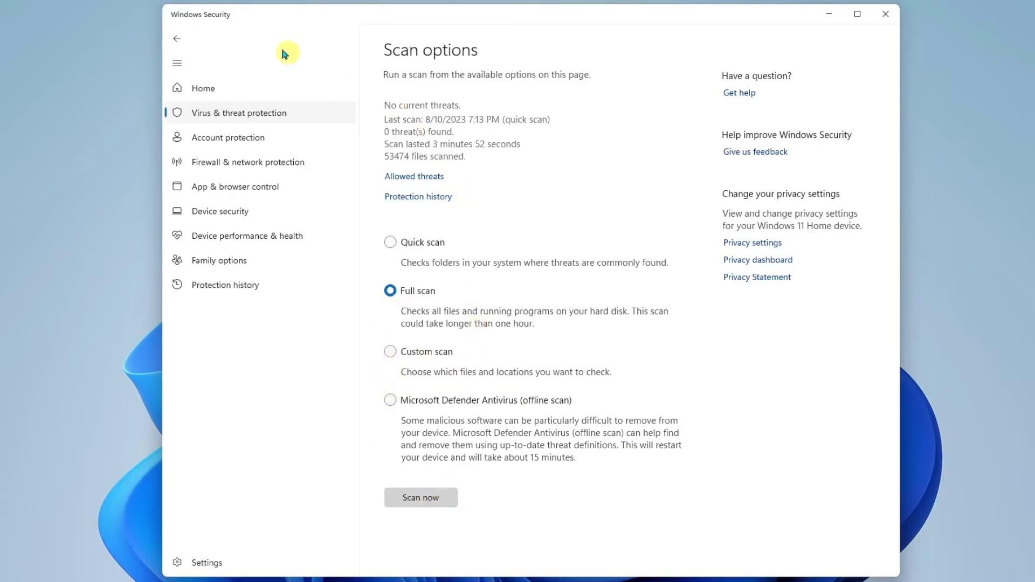
click(178, 39)
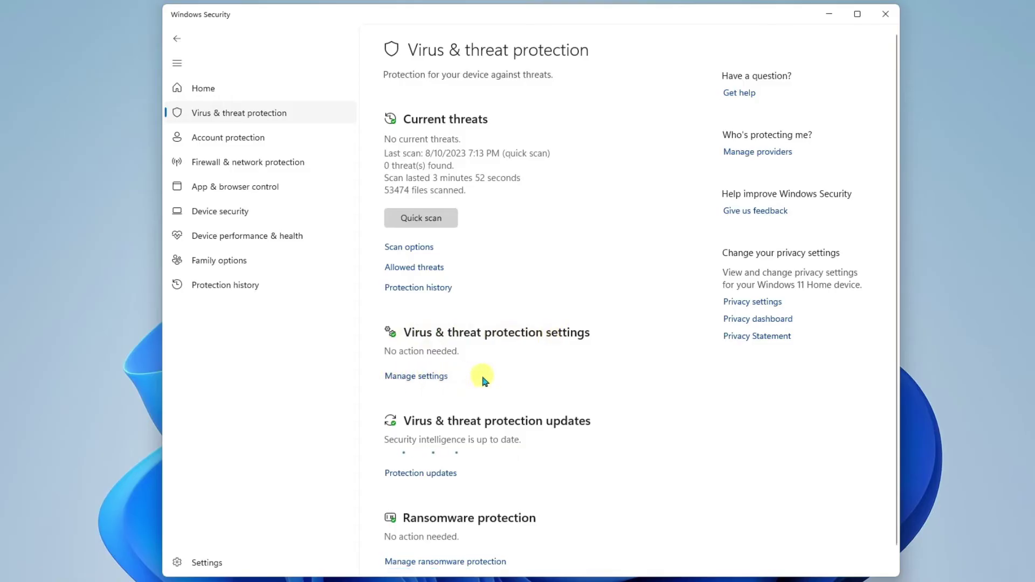
scroll(582, 395, down, 1)
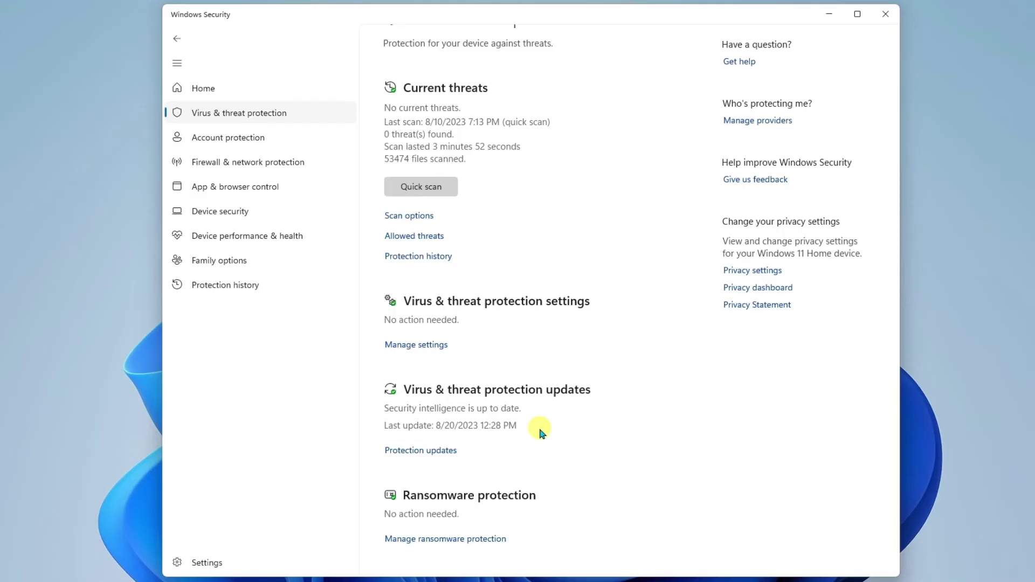
scroll(442, 455, up, 1)
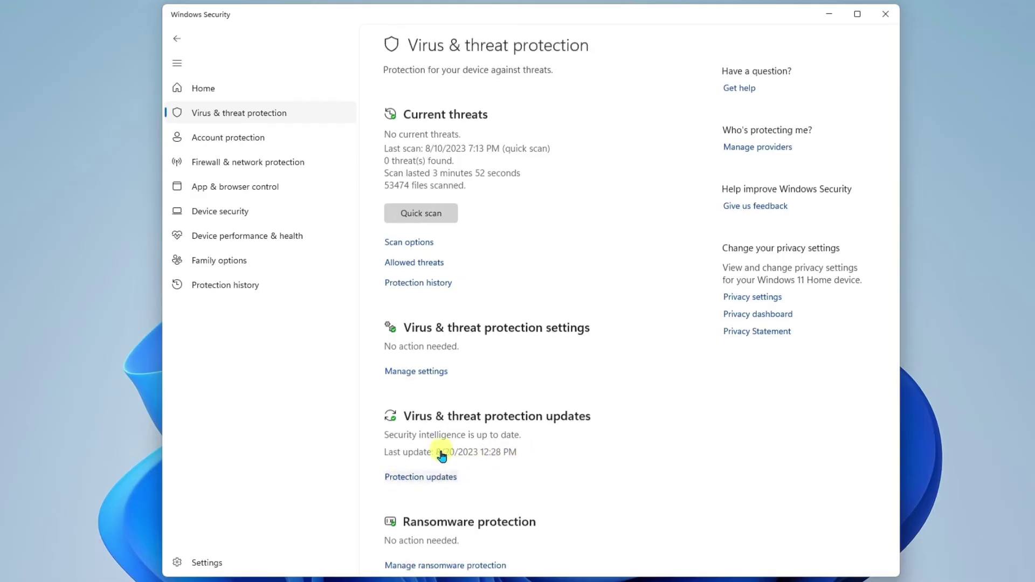
click(442, 476)
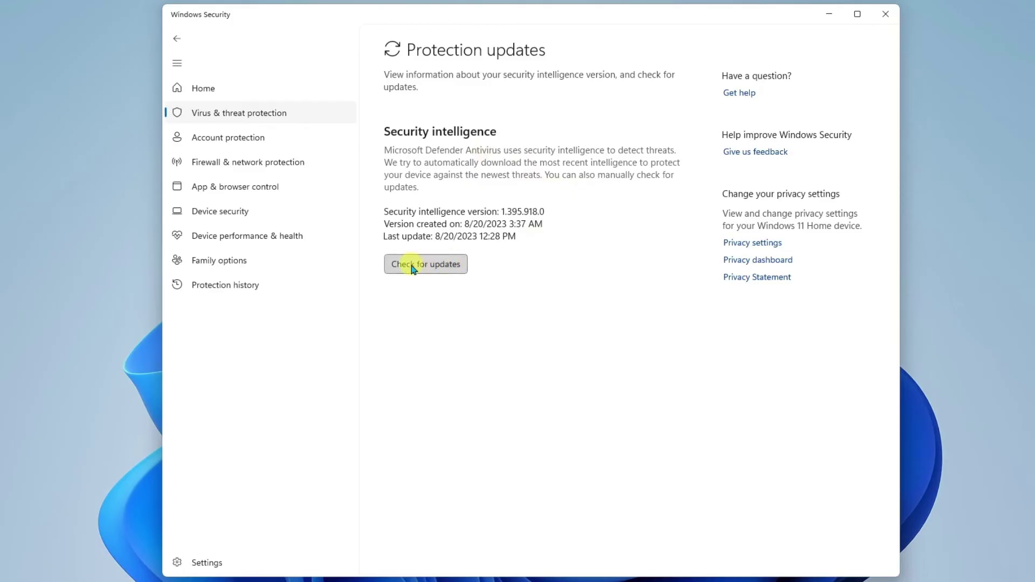
click(176, 39)
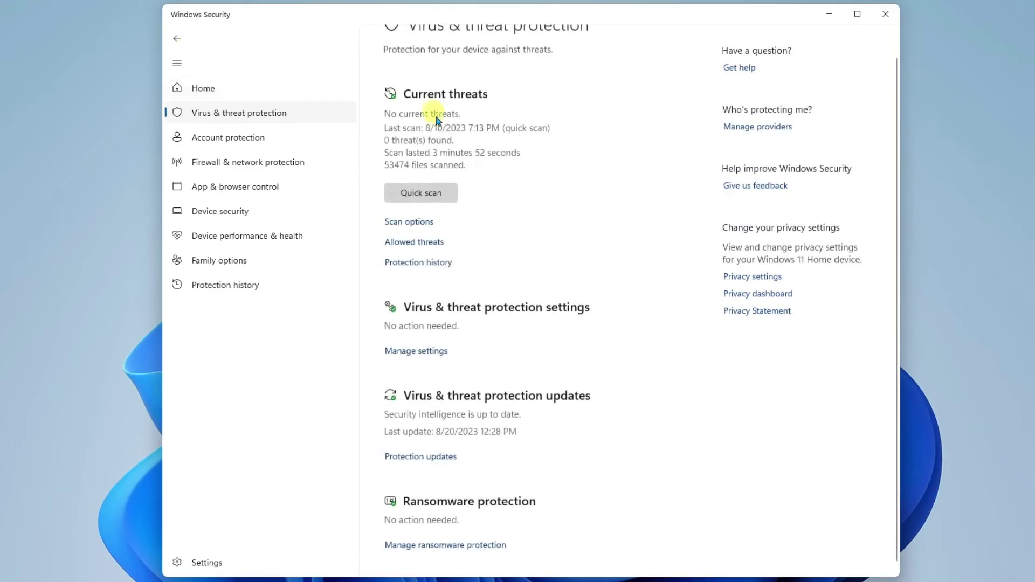
- Revisit Scan options, confirm Full scan remains selected, and go back toward Home
click(424, 222)
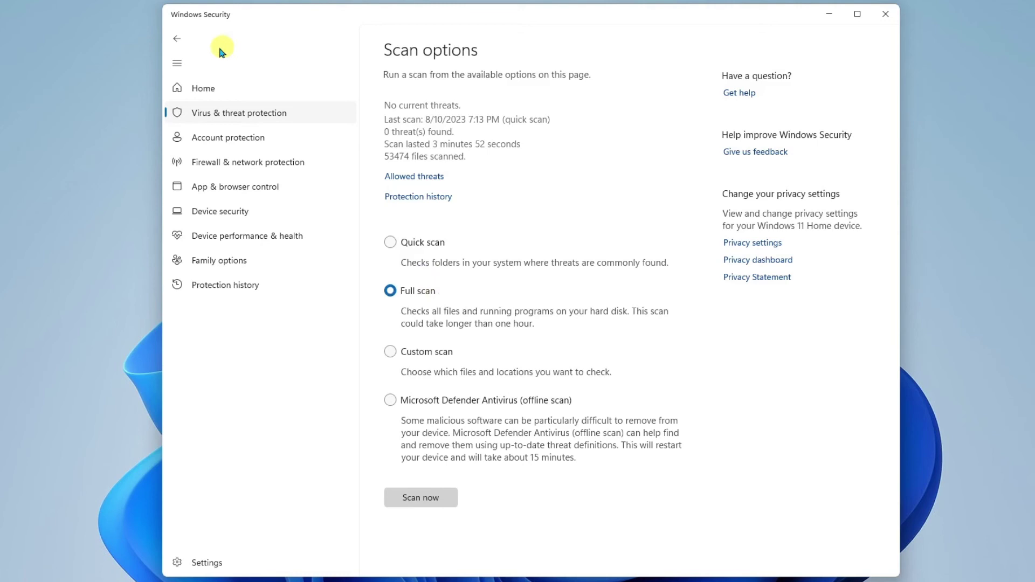
click(177, 40)
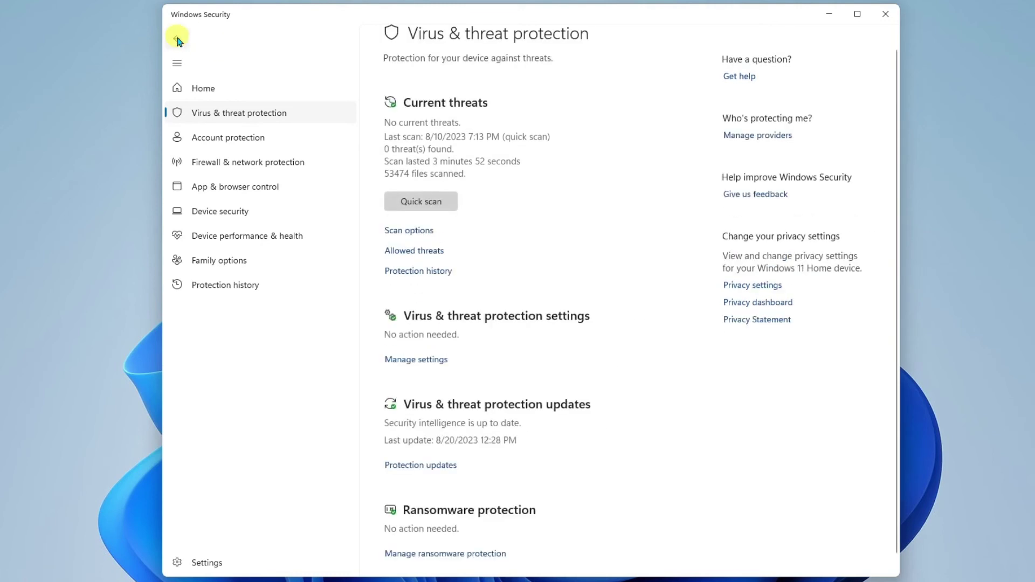
click(178, 41)
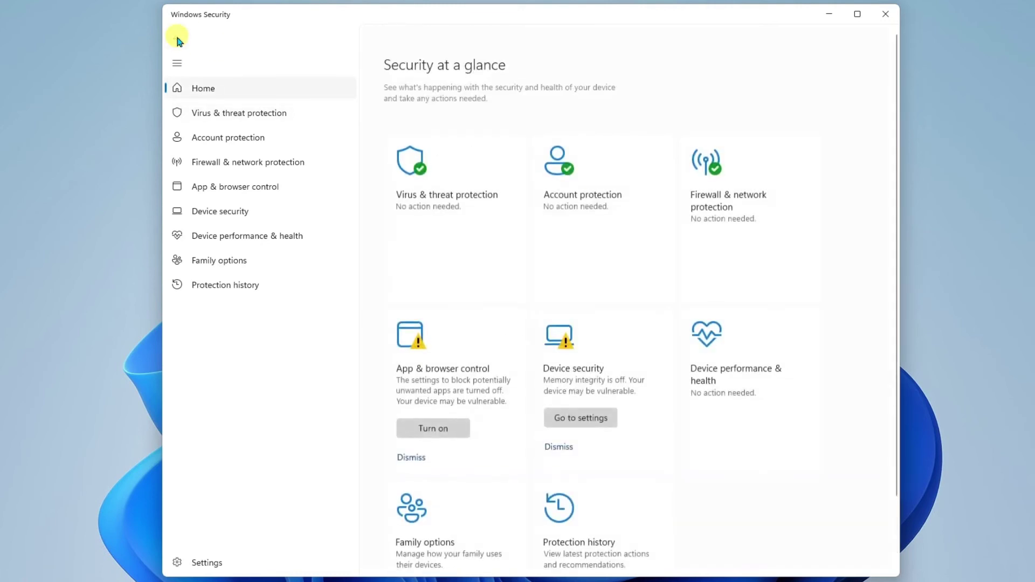